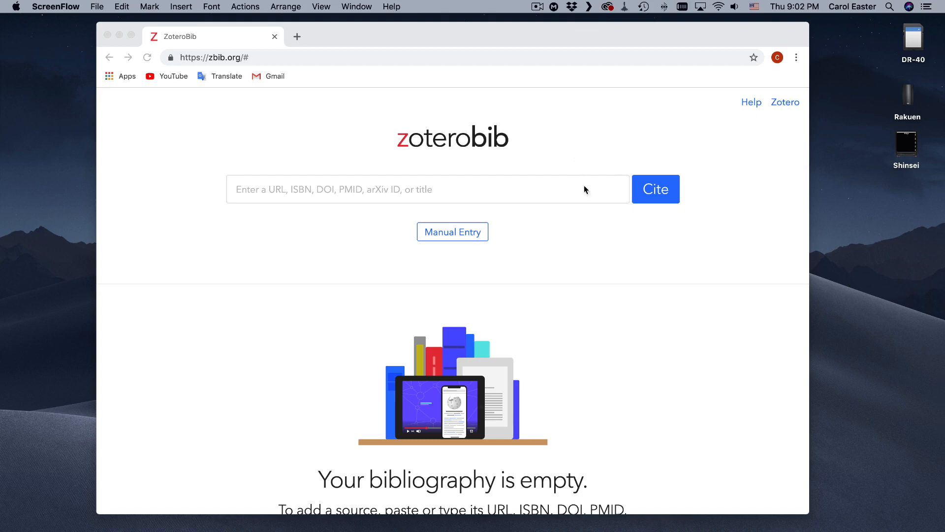
# Look through the ZoteroBib home page, from the citation search box down to the feature descriptions under "Cite anything".
pyautogui.scroll(-3, 610, 241)
pyautogui.scroll(-1, 610, 241)
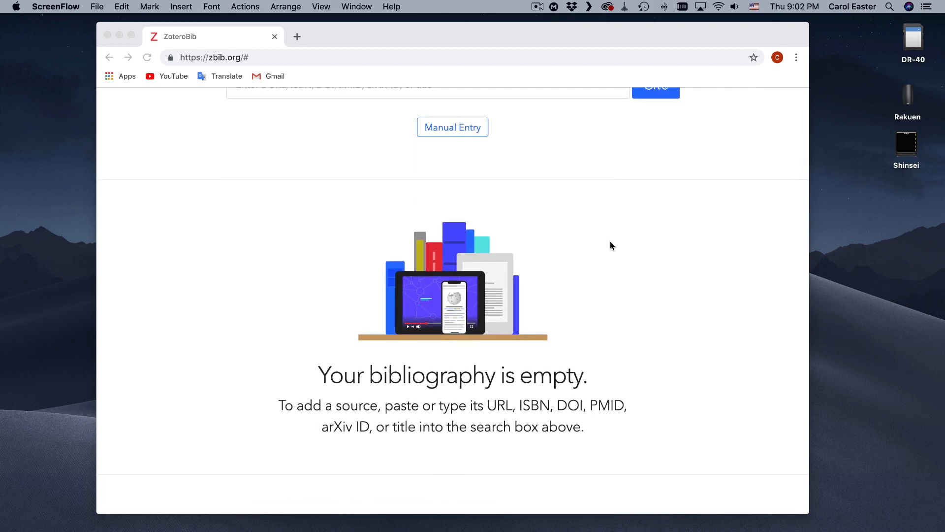
pyautogui.scroll(5, 610, 245)
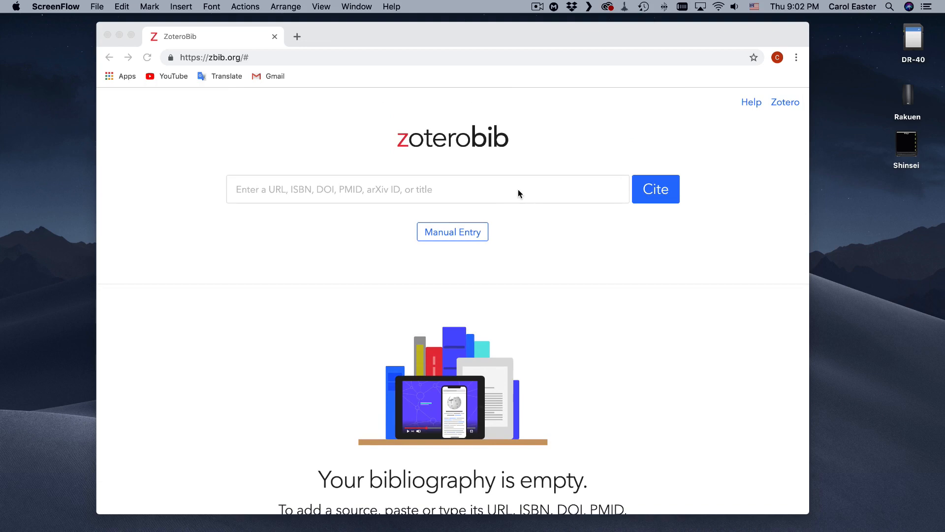
pyautogui.scroll(-1, 527, 190)
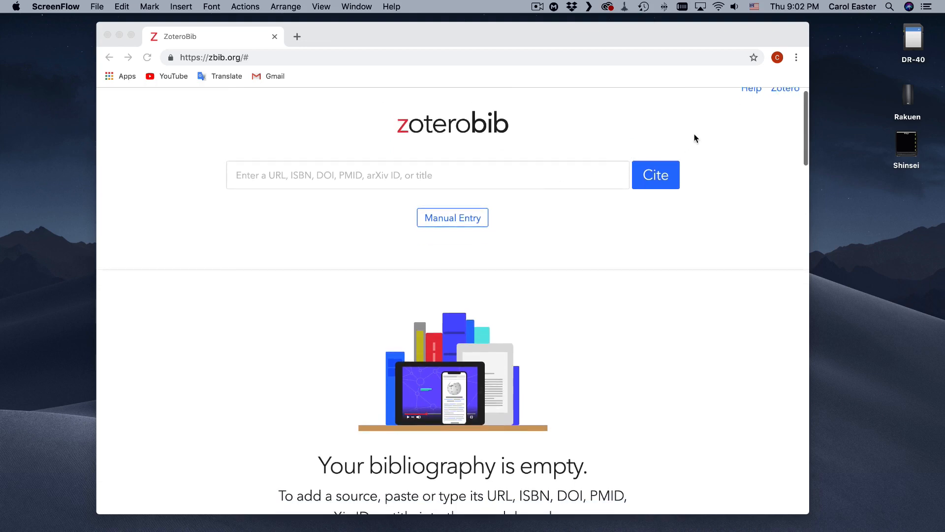
pyautogui.scroll(1, 699, 142)
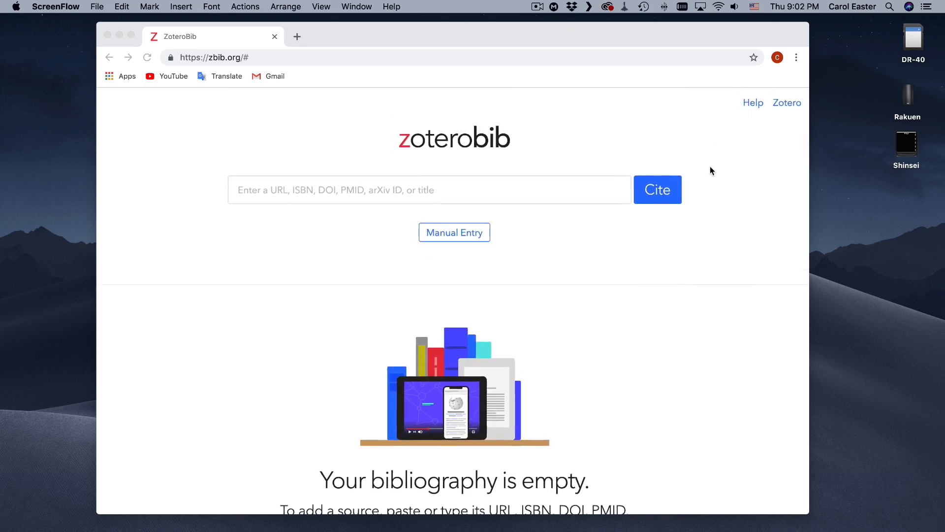
pyautogui.scroll(-15, 711, 169)
pyautogui.scroll(-6, 710, 166)
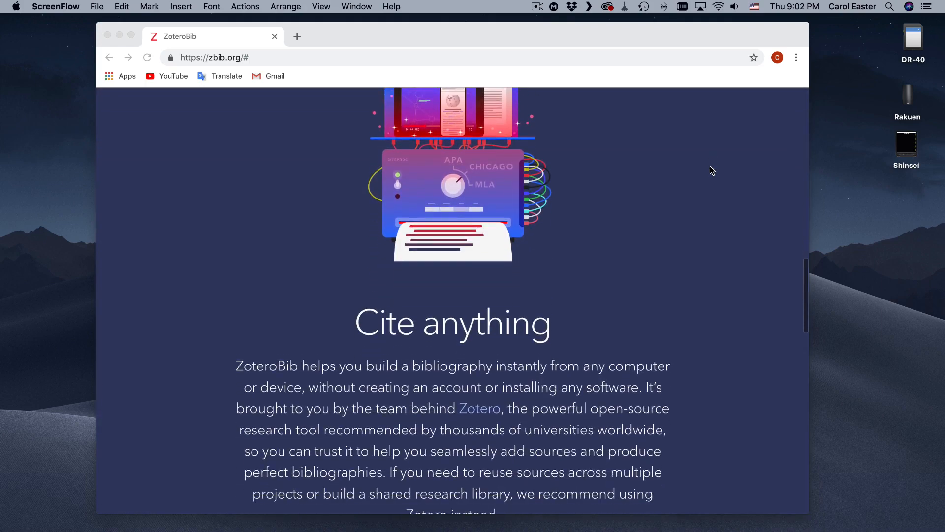
pyautogui.scroll(-8, 711, 168)
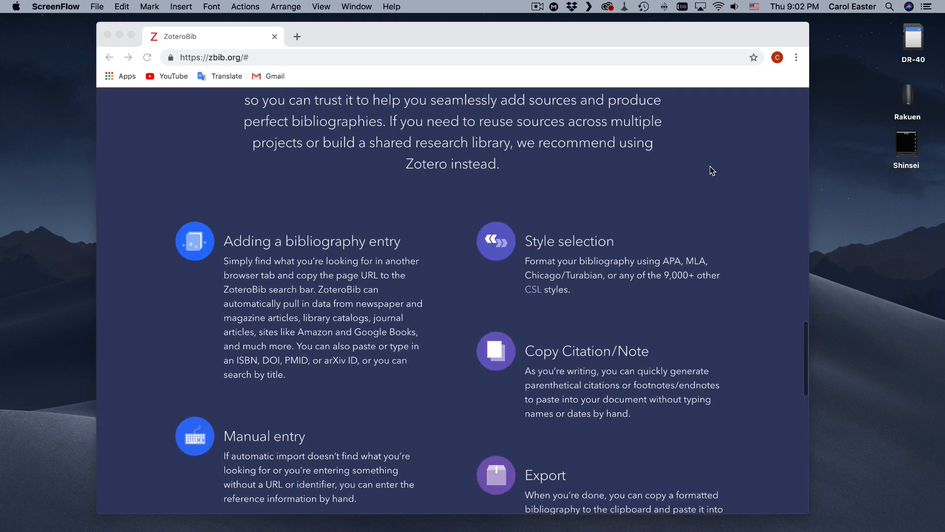
pyautogui.scroll(-3, 711, 169)
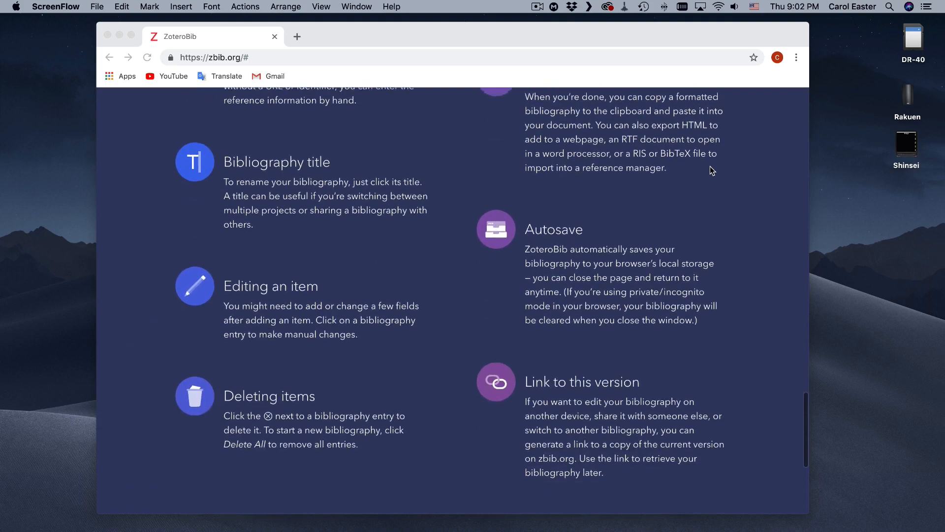
pyautogui.scroll(5, 710, 168)
pyautogui.scroll(15, 710, 171)
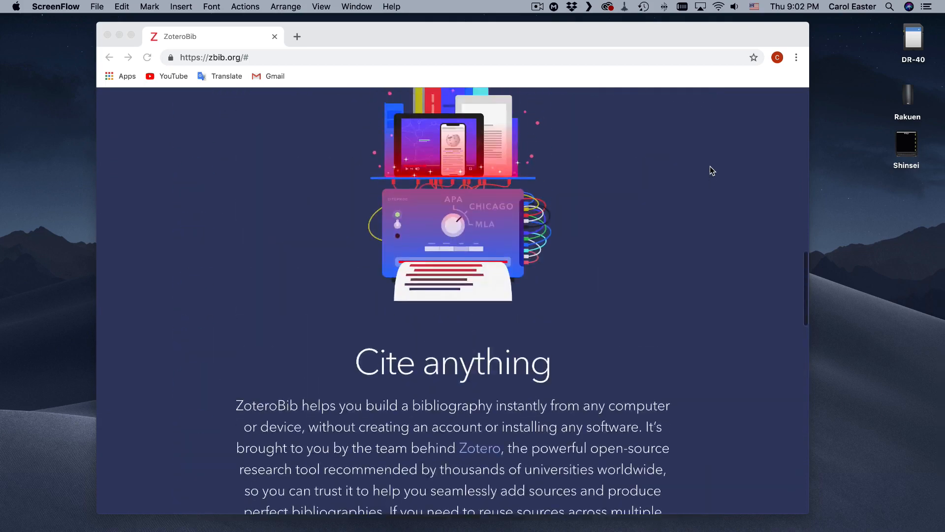
pyautogui.scroll(7, 710, 170)
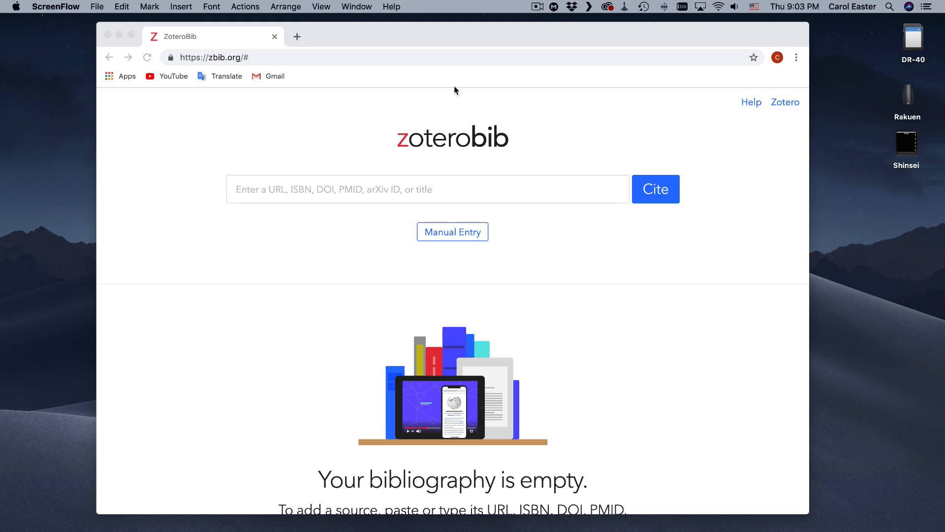
# Search Google Images for "cats" in a new browser tab.
pyautogui.click(297, 36)
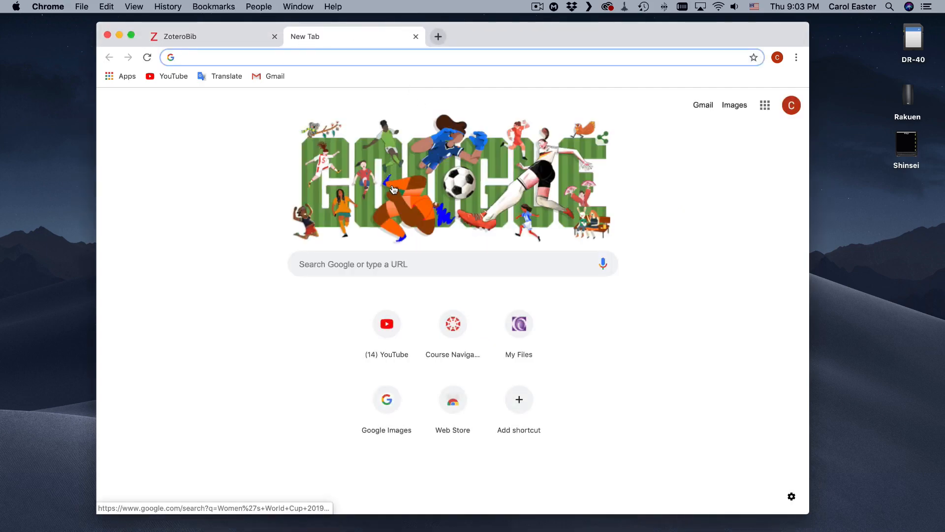
pyautogui.click(346, 266)
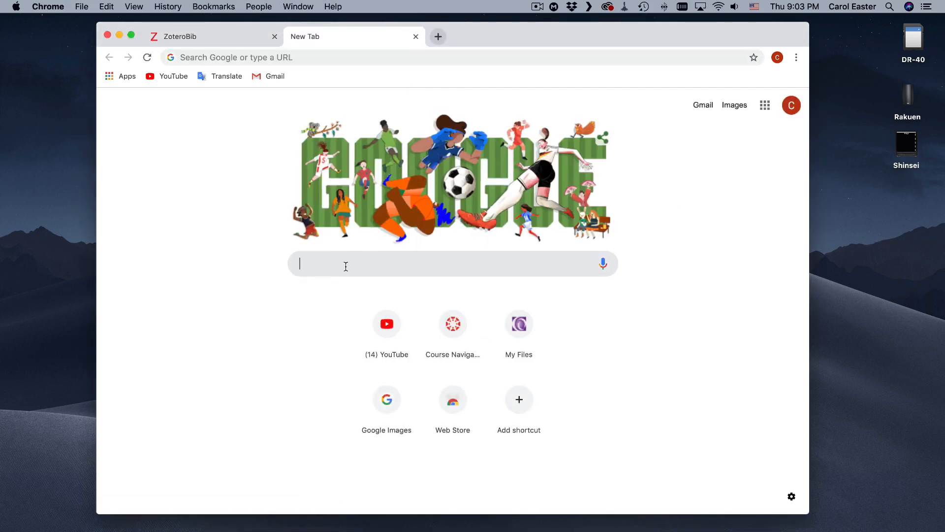
pyautogui.click(733, 105)
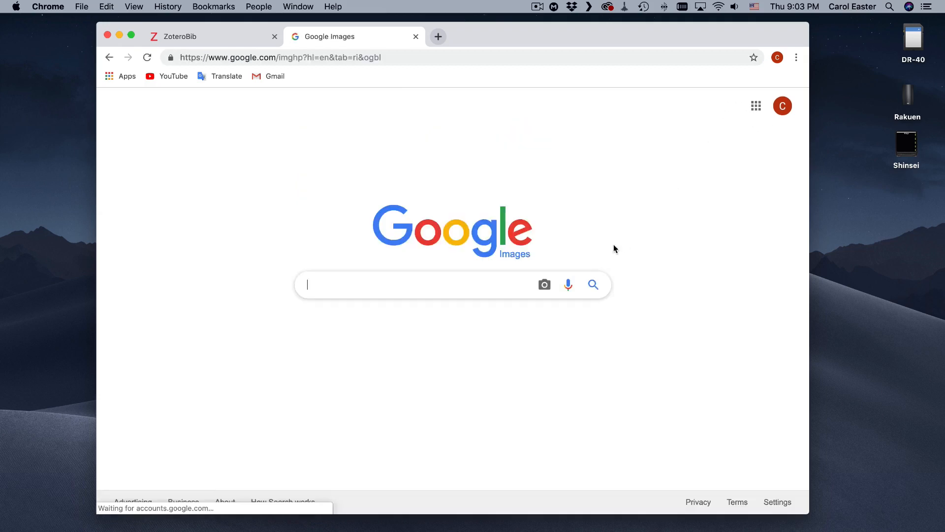
pyautogui.write('c')
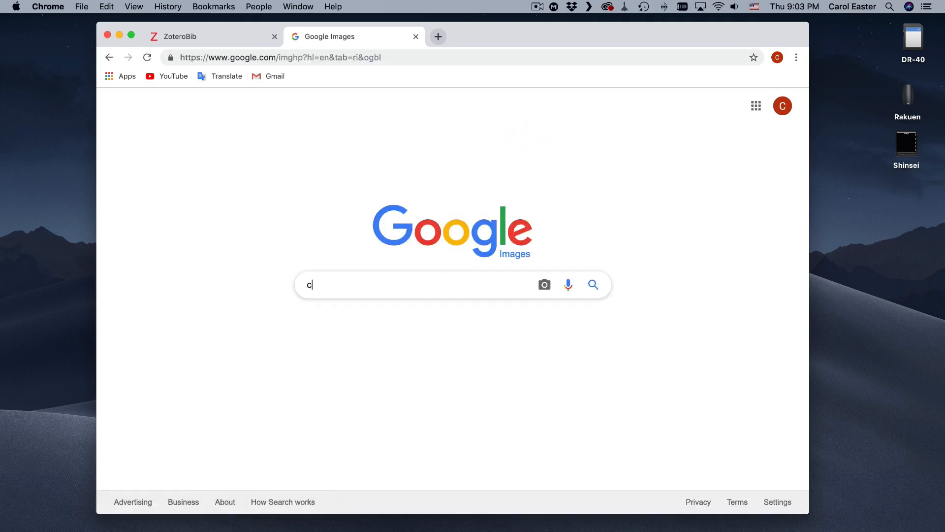
pyautogui.write('ats')
pyautogui.press('Return')
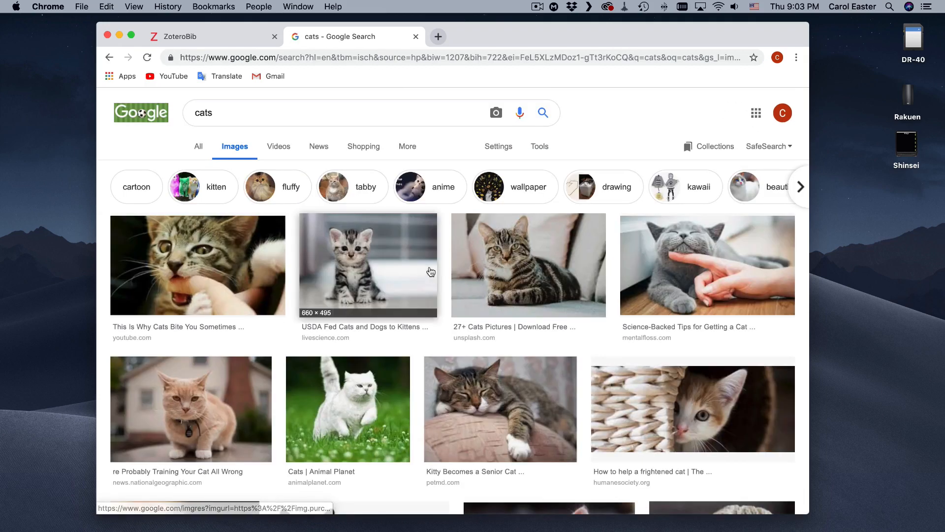
# Restrict the cat image search to usage rights "free to use, share or modify, even commercially" with Advanced search.
pyautogui.click(506, 149)
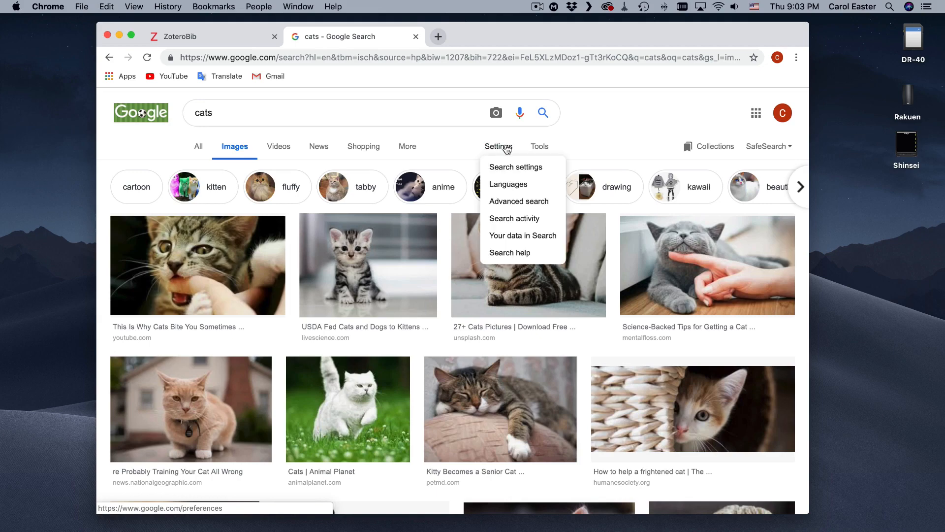
pyautogui.click(512, 200)
pyautogui.scroll(-5, 420, 249)
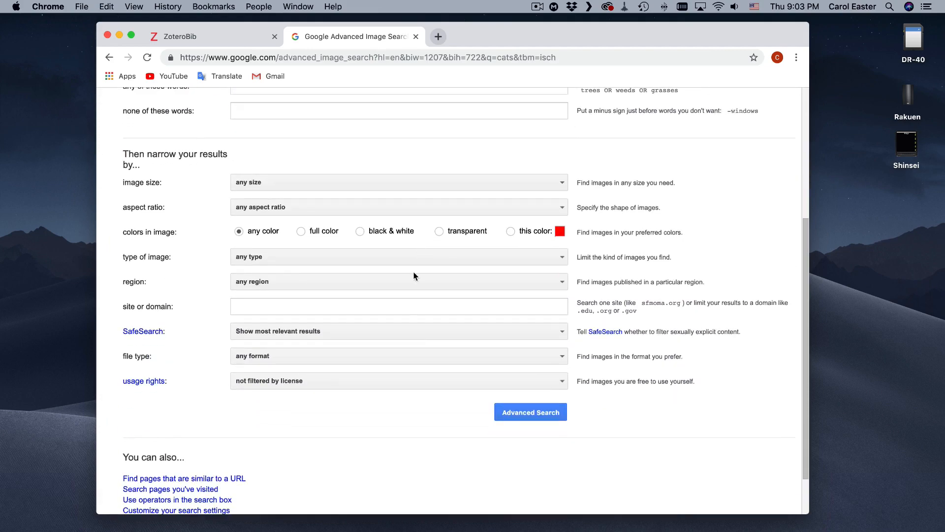
pyautogui.click(388, 382)
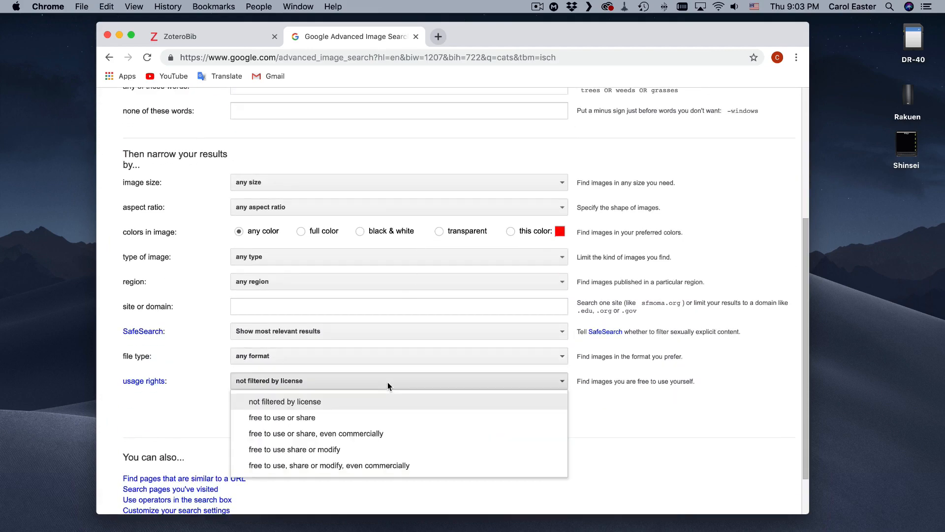
pyautogui.scroll(-2, 389, 383)
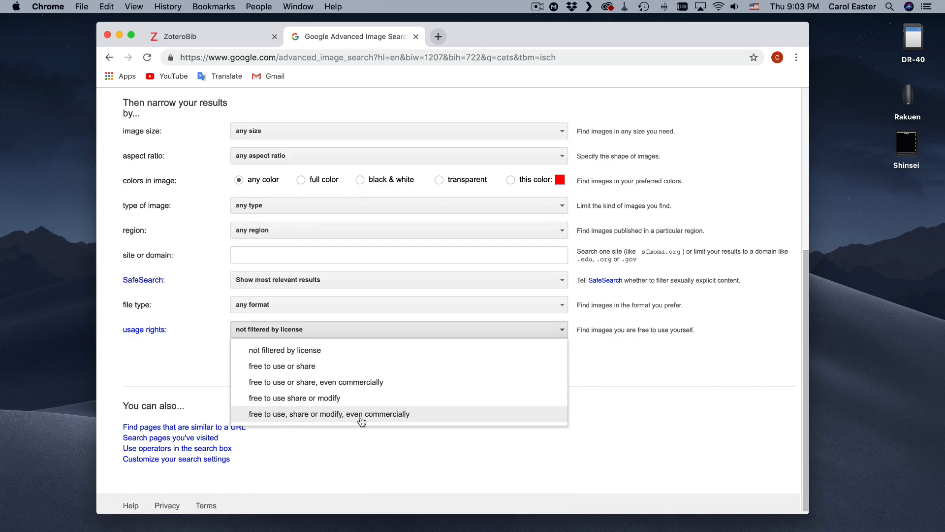
pyautogui.click(405, 415)
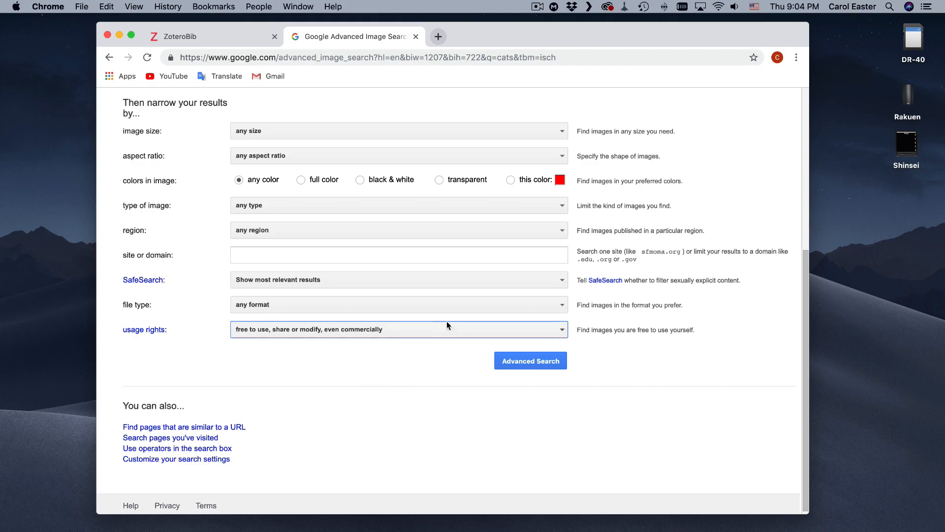
pyautogui.click(520, 362)
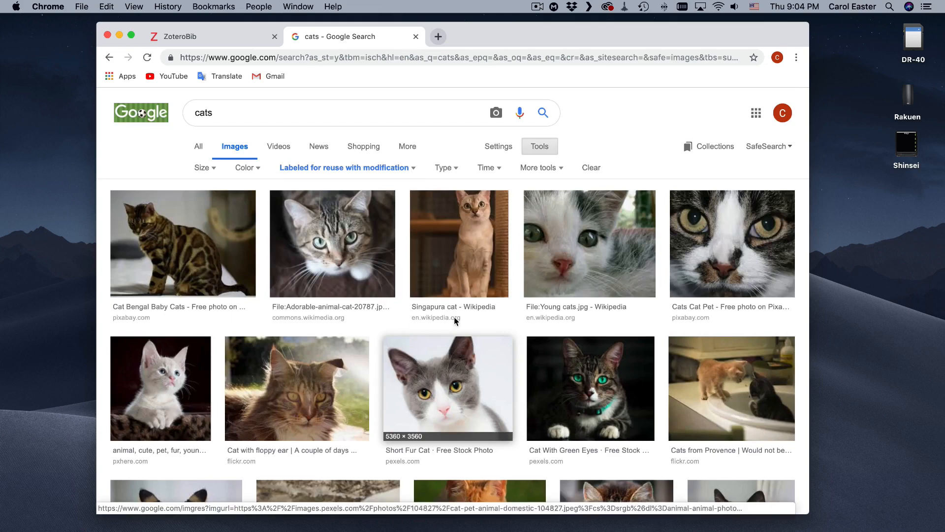
# Browse the filtered cat images and open the Wikimedia Commons source page of Adorable-animal-cat-20787.jpg.
pyautogui.scroll(-3, 480, 326)
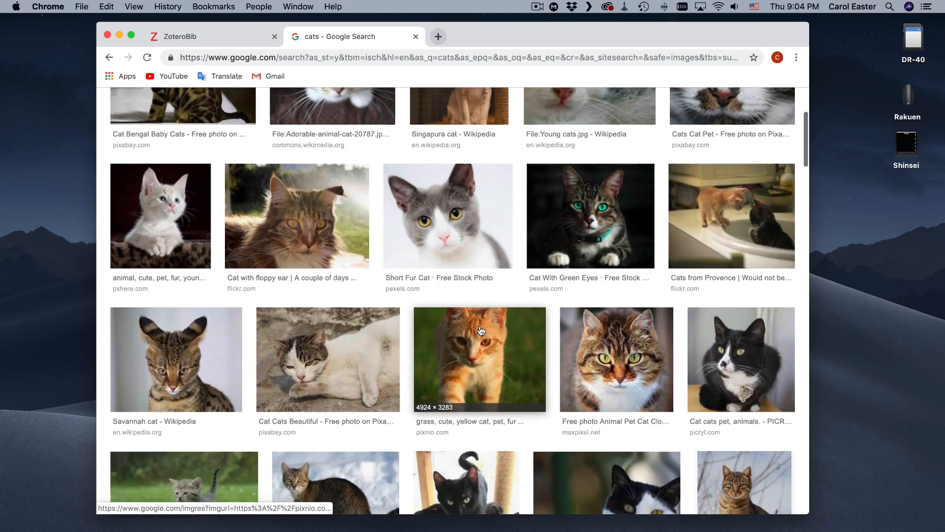
pyautogui.scroll(4, 481, 331)
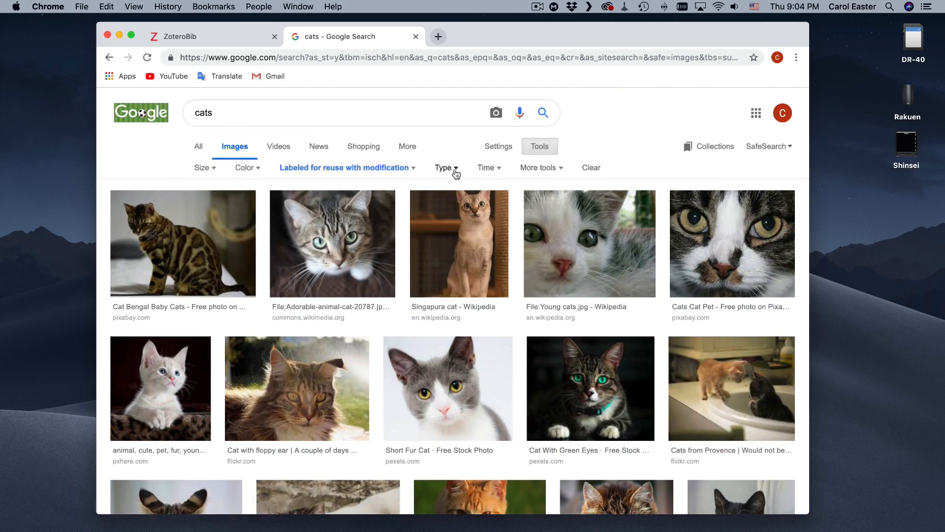
pyautogui.click(195, 169)
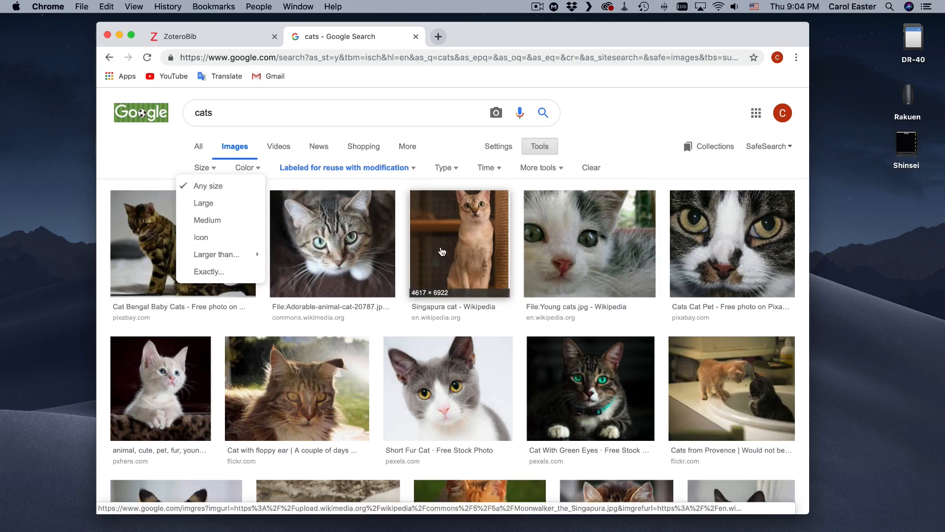
pyautogui.click(345, 248)
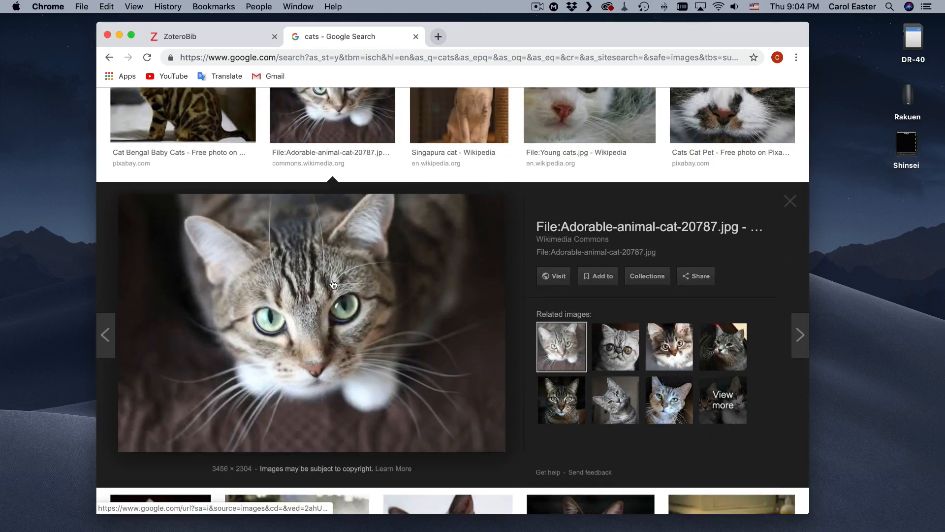
pyautogui.click(331, 288)
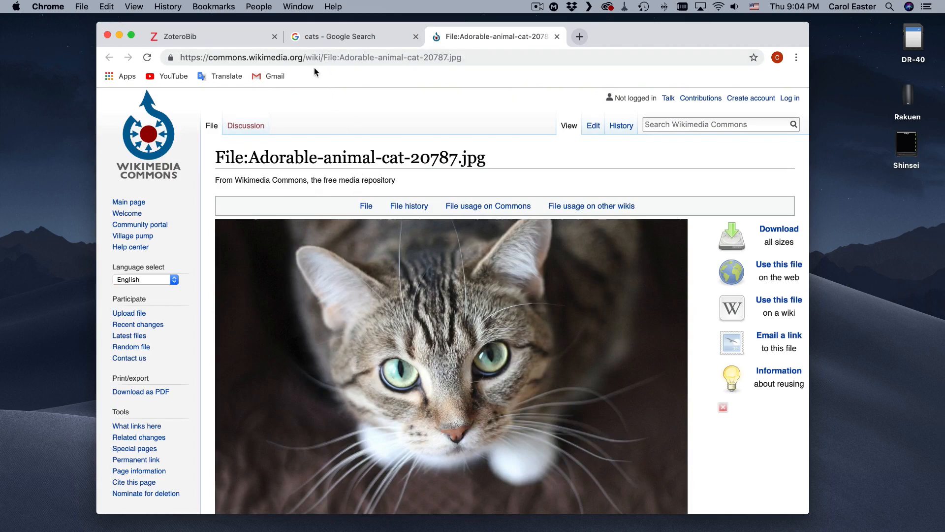
# Copy the cat image's Wikimedia Commons page URL and cite it in ZoteroBib.
pyautogui.click(326, 57)
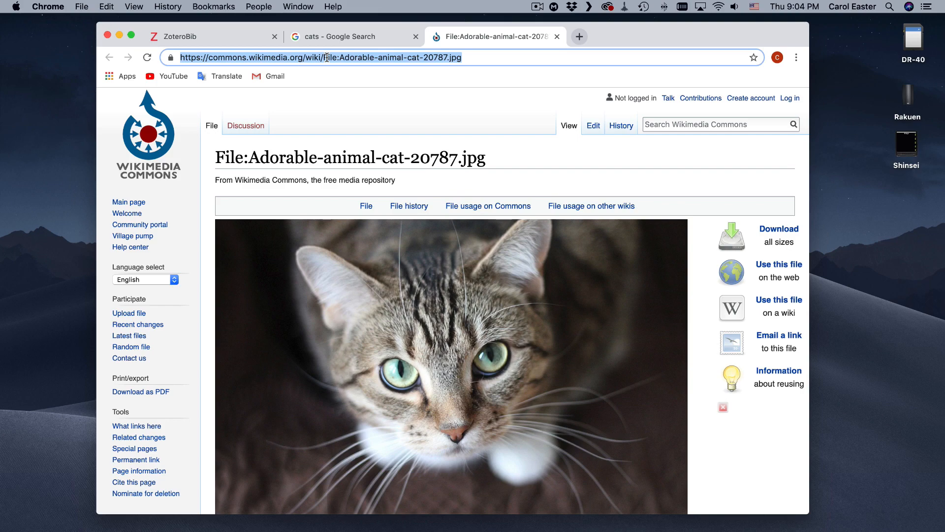
pyautogui.press('super+c')
pyautogui.click(248, 40)
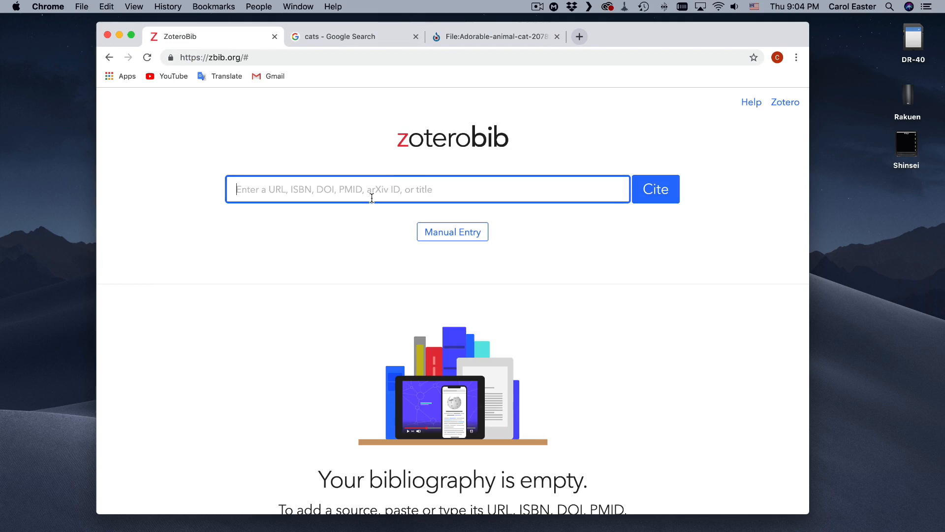
pyautogui.press('super+v')
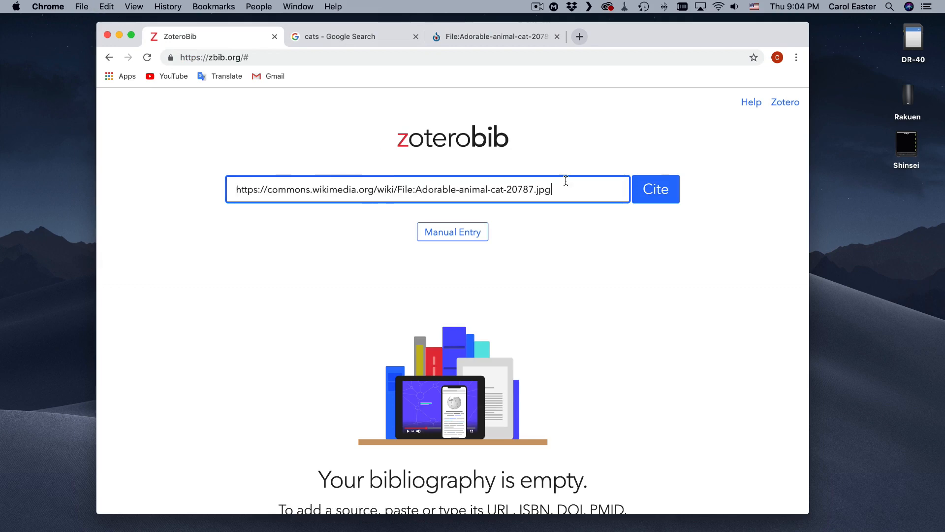
pyautogui.click(661, 189)
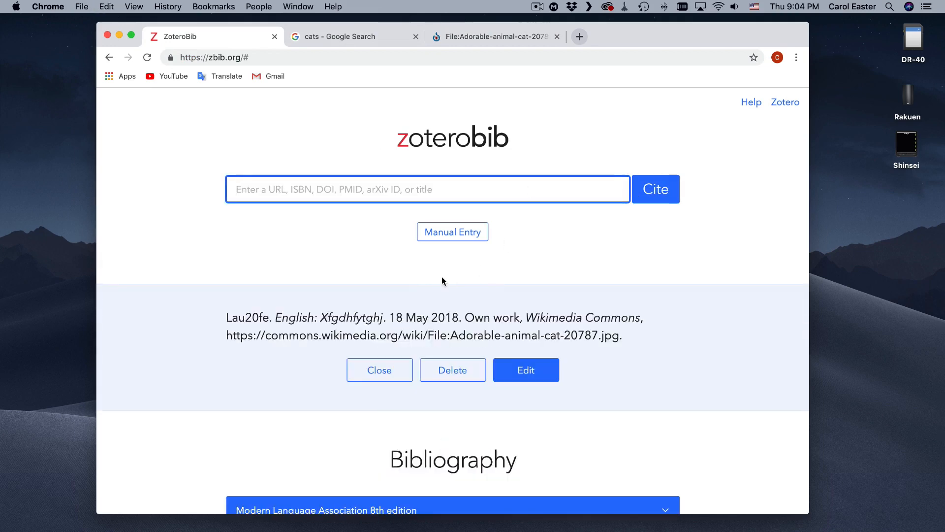
# Check the new citation against the summary and licensing details on the image's Wikimedia Commons page.
pyautogui.scroll(-3, 413, 359)
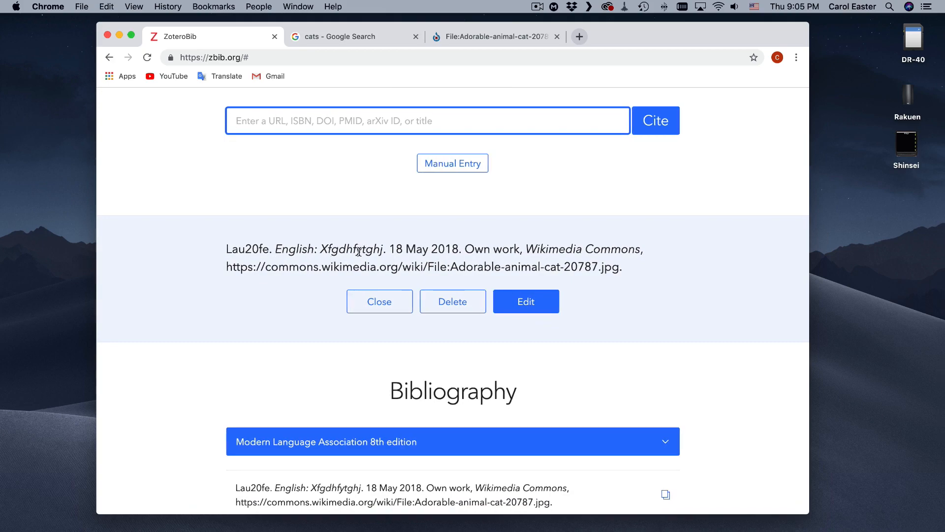
pyautogui.click(488, 36)
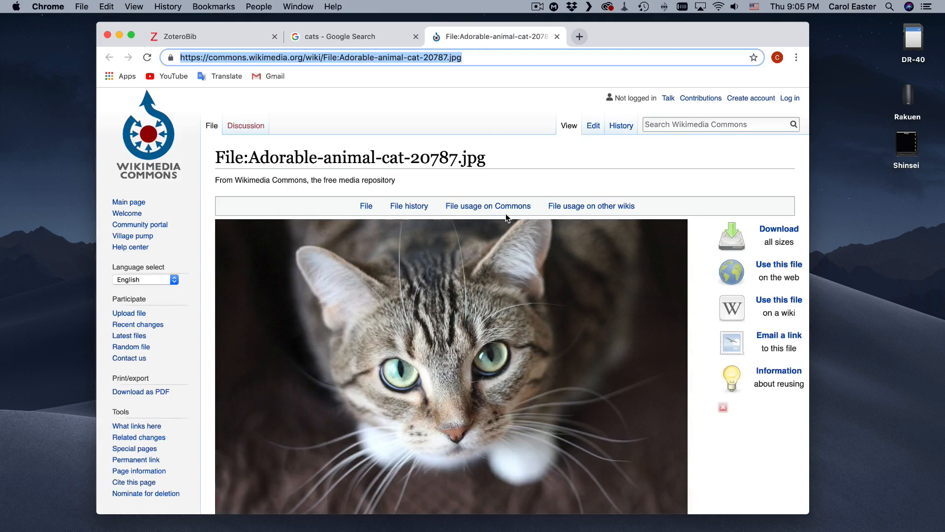
pyautogui.scroll(-1, 506, 213)
pyautogui.scroll(-10, 507, 218)
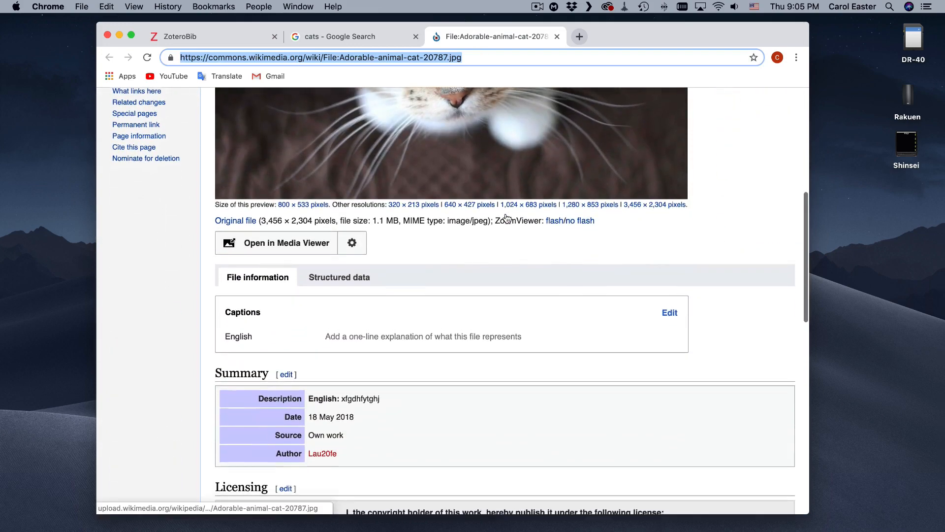
pyautogui.scroll(-1, 397, 214)
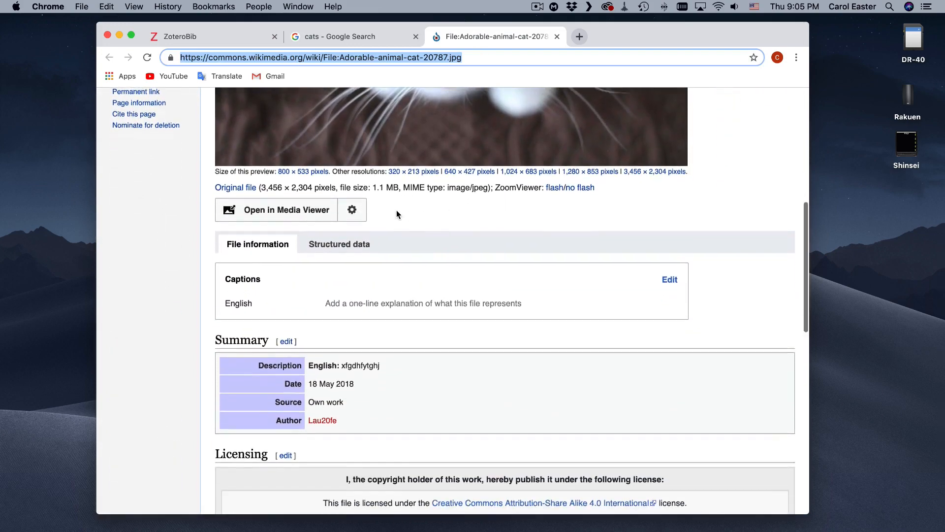
pyautogui.scroll(-4, 396, 214)
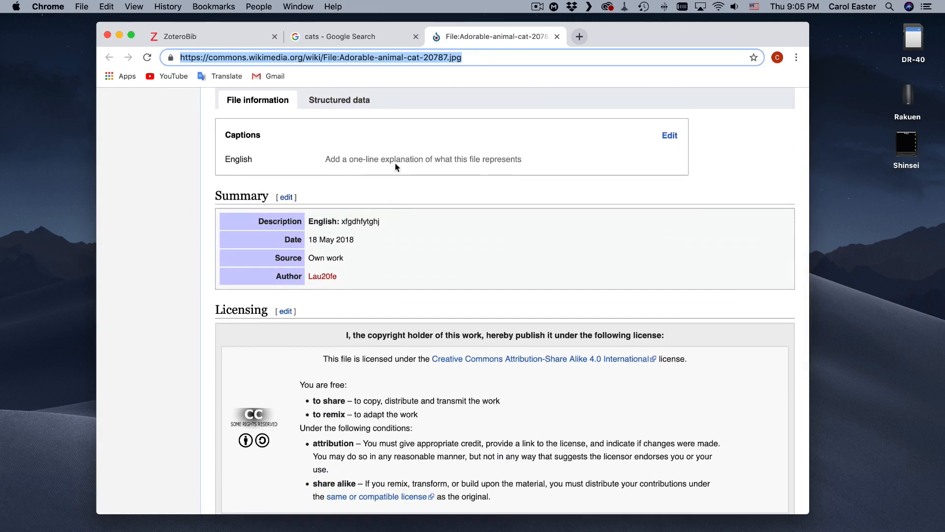
pyautogui.scroll(-1, 412, 185)
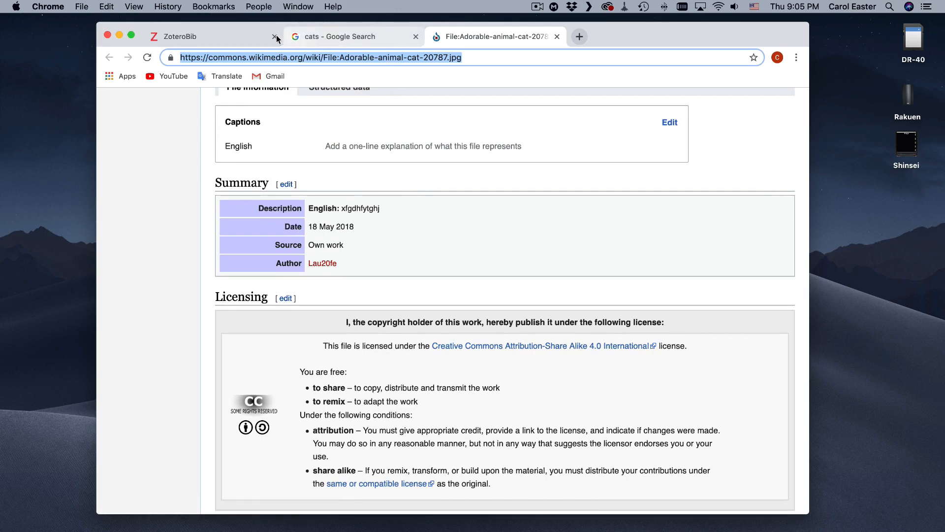
# Switch to ZoteroBib and read through the full citation of the cat image.
pyautogui.click(217, 32)
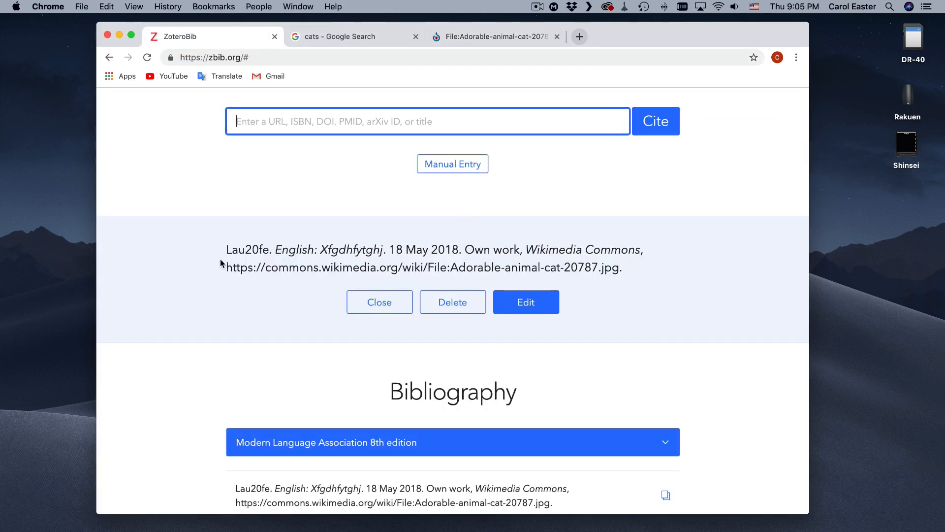
pyautogui.moveTo(206, 251); pyautogui.dragTo(418, 279)
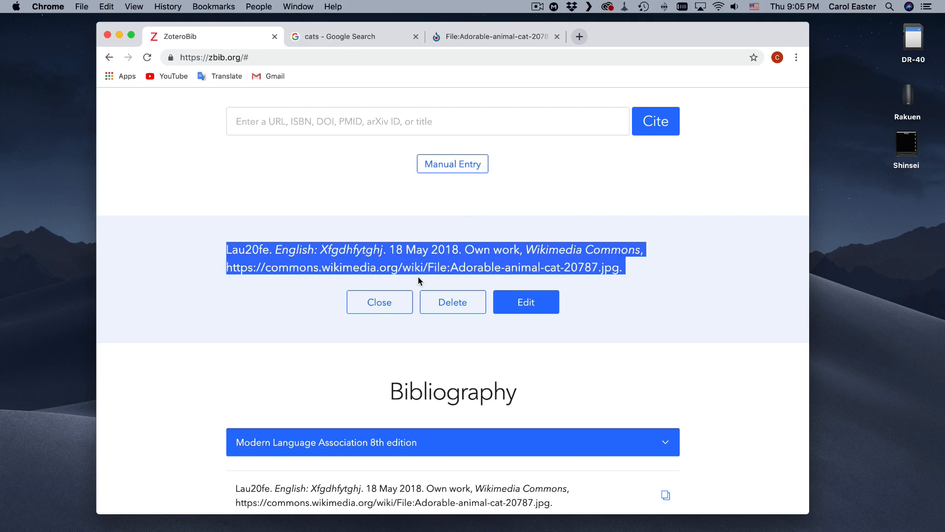
pyautogui.click(464, 264)
pyautogui.scroll(3, 425, 252)
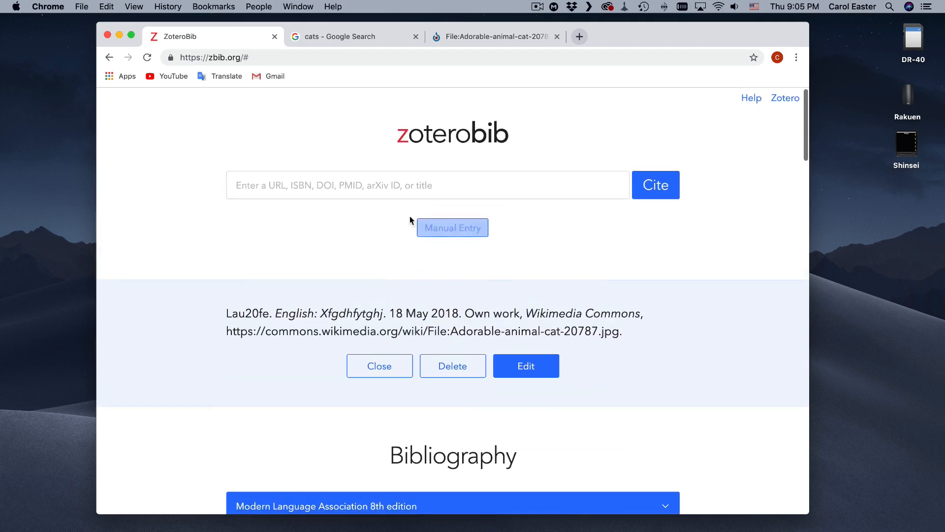
# Return to the reuse-filtered Google Images results and search for "dogs" instead of cats.
pyautogui.click(368, 39)
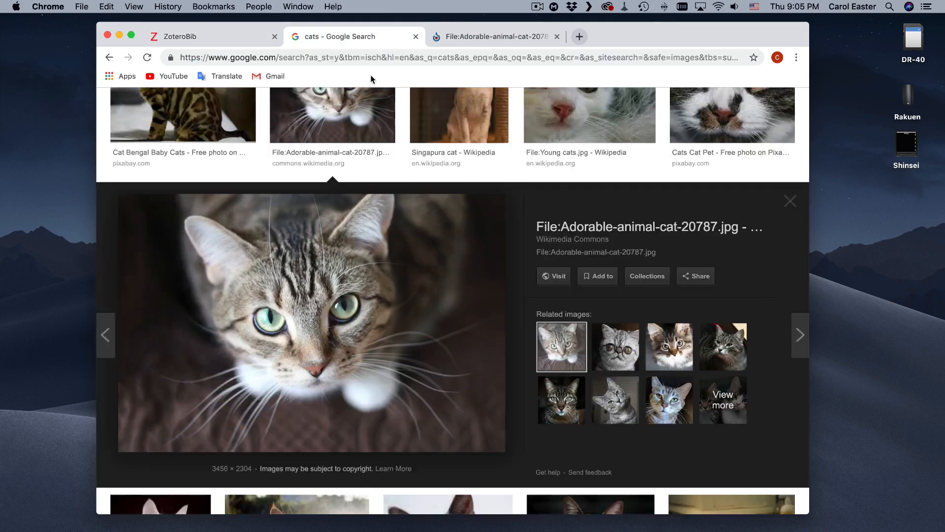
pyautogui.scroll(4, 358, 101)
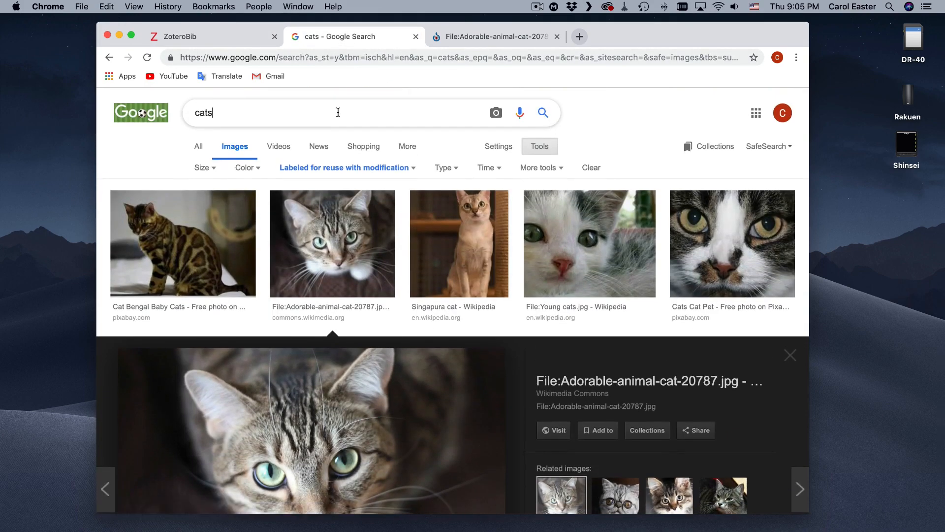
pyautogui.press('BackSpace')
pyautogui.press('BackSpace')
pyautogui.press('BackSpace')
pyautogui.press('BackSpace')
pyautogui.write('do')
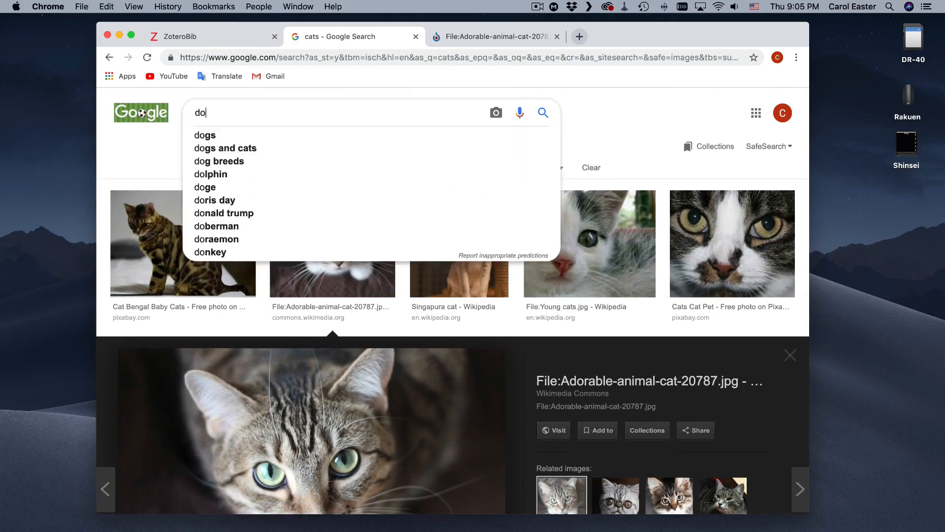
pyautogui.write('gs')
pyautogui.press('Return')
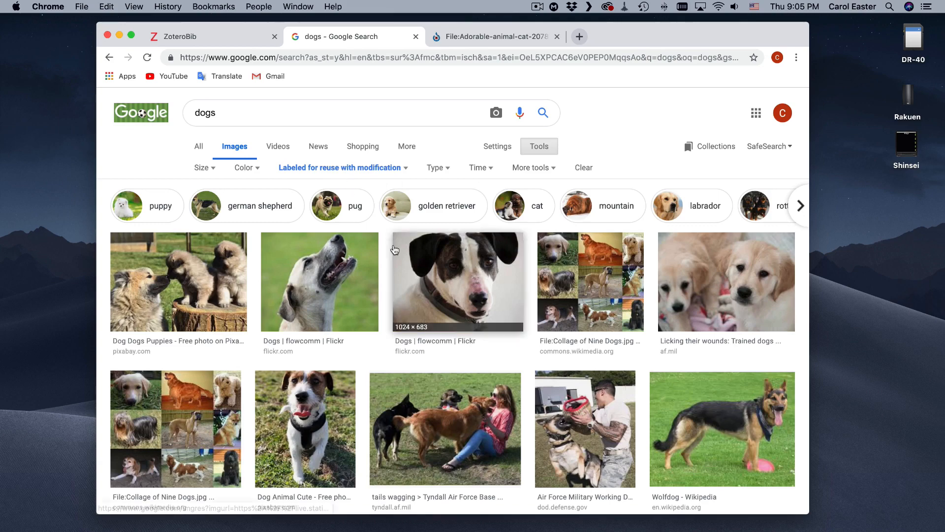
# Preview the "Dog Dogs Puppies" photo among the dog images and open its Pixabay source page.
pyautogui.scroll(-1, 492, 318)
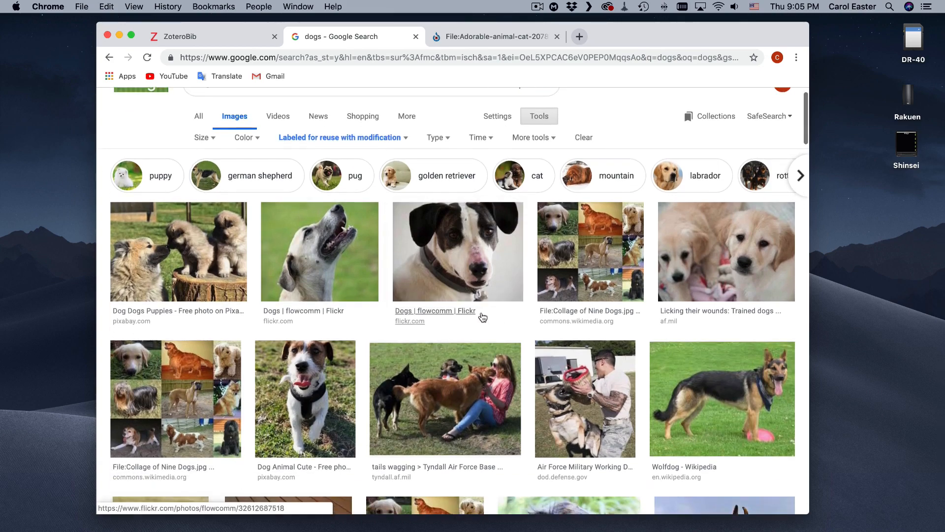
pyautogui.click(181, 262)
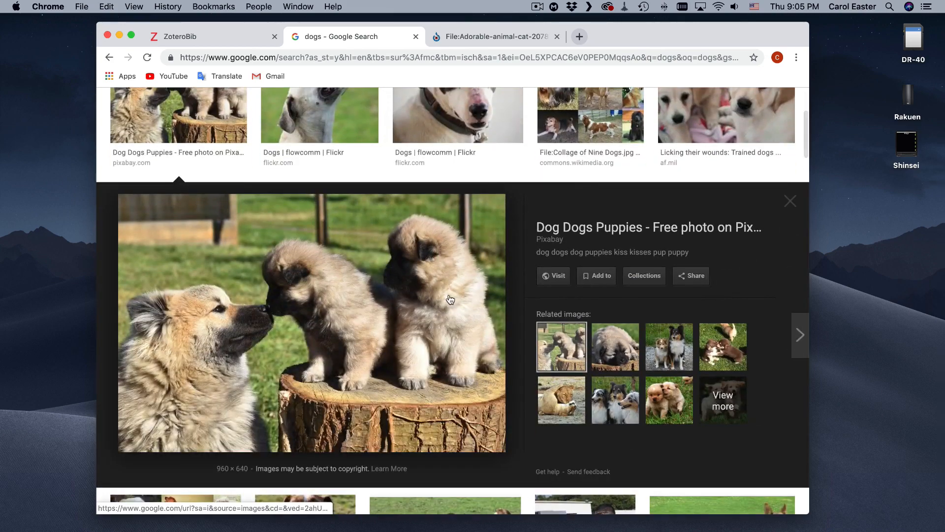
pyautogui.click(474, 299)
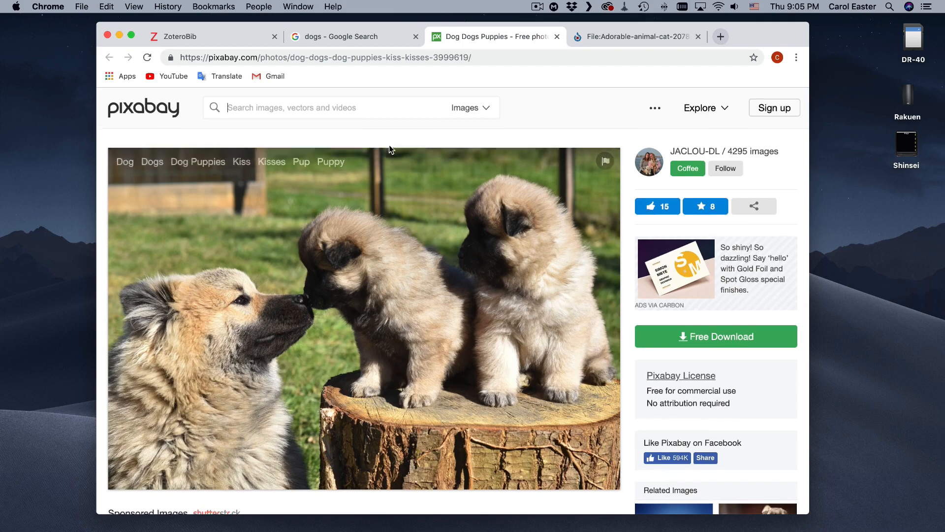
# Copy the puppy photo's Pixabay page URL and cite it in ZoteroBib.
pyautogui.scroll(-1, 388, 146)
pyautogui.click(379, 57)
pyautogui.press('cmd+c')
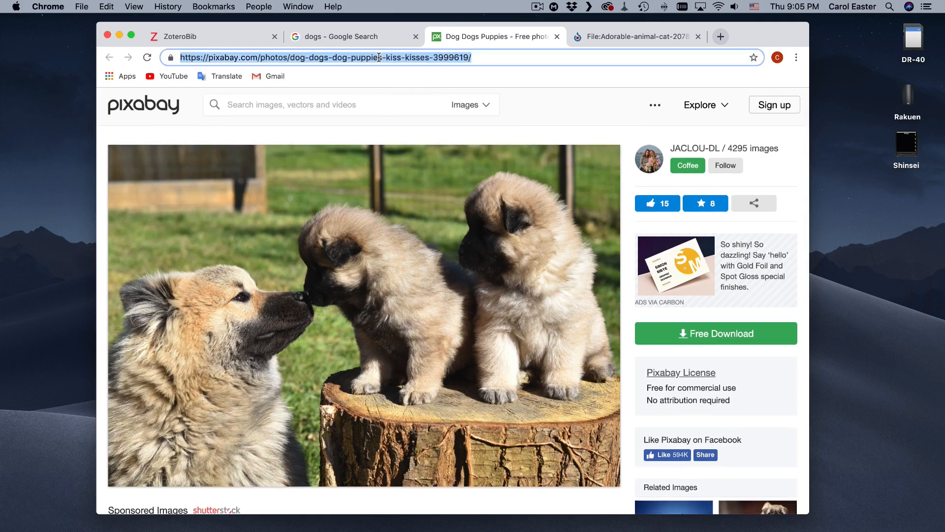
pyautogui.click(217, 36)
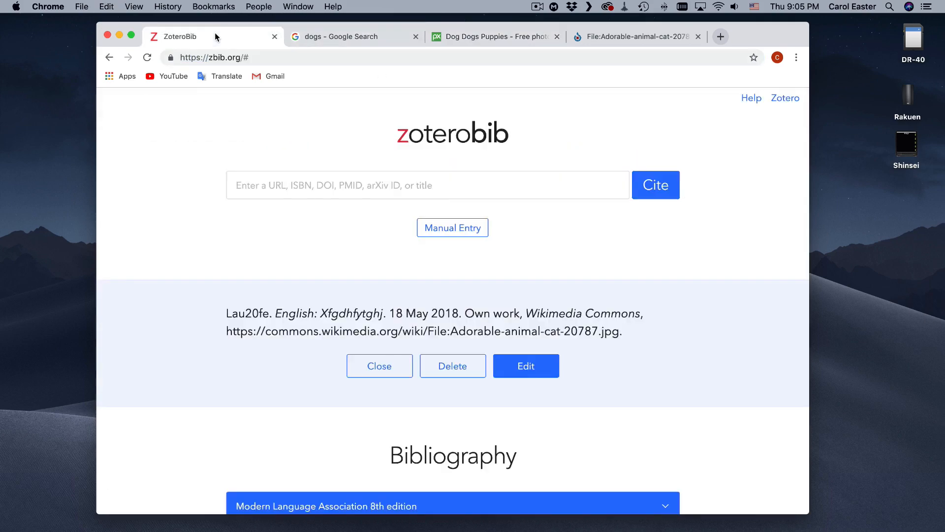
pyautogui.click(358, 176)
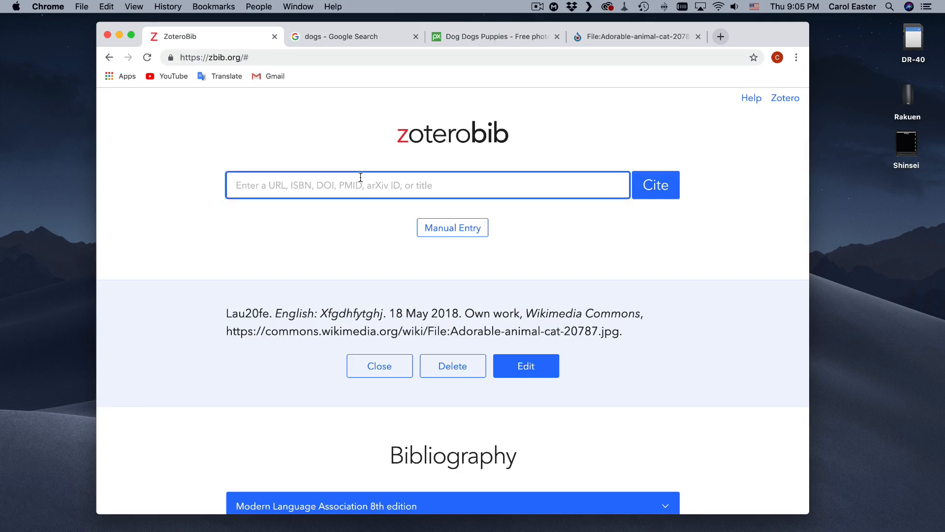
pyautogui.press('cmd+v')
pyautogui.click(665, 188)
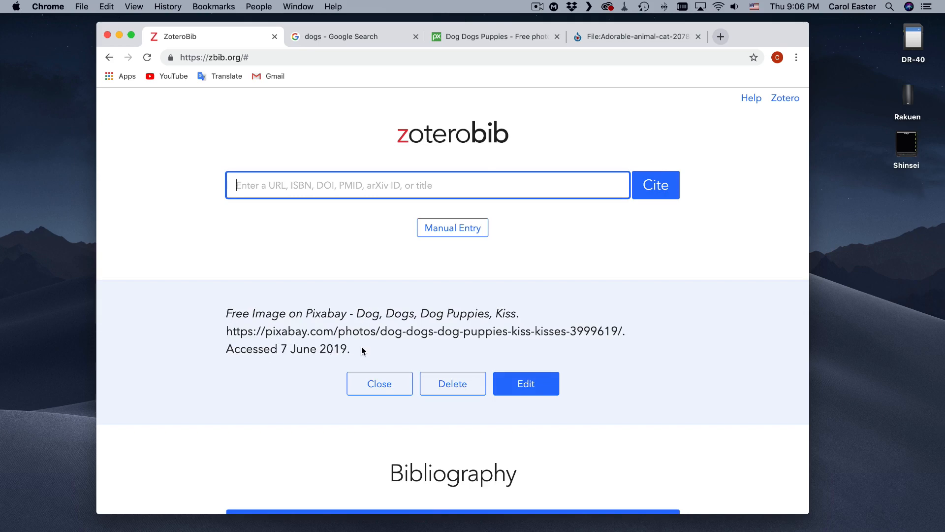
# Check the two image citations in the bibliography and copy the whole bibliography to the clipboard.
pyautogui.scroll(-5, 347, 334)
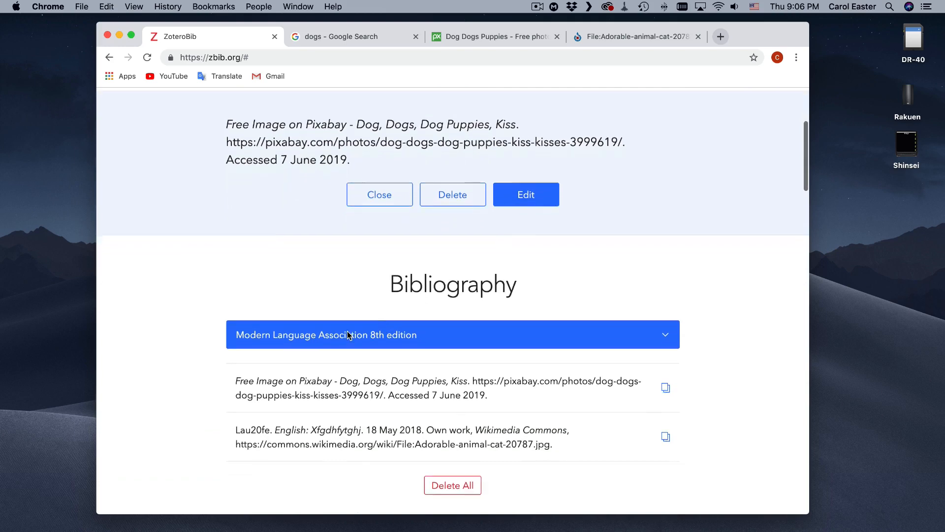
pyautogui.scroll(-4, 347, 335)
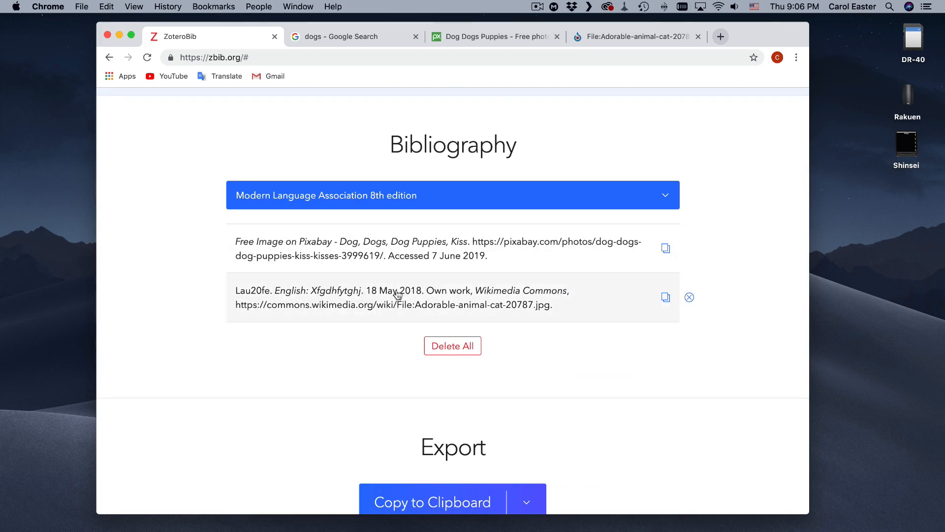
pyautogui.scroll(-5, 433, 295)
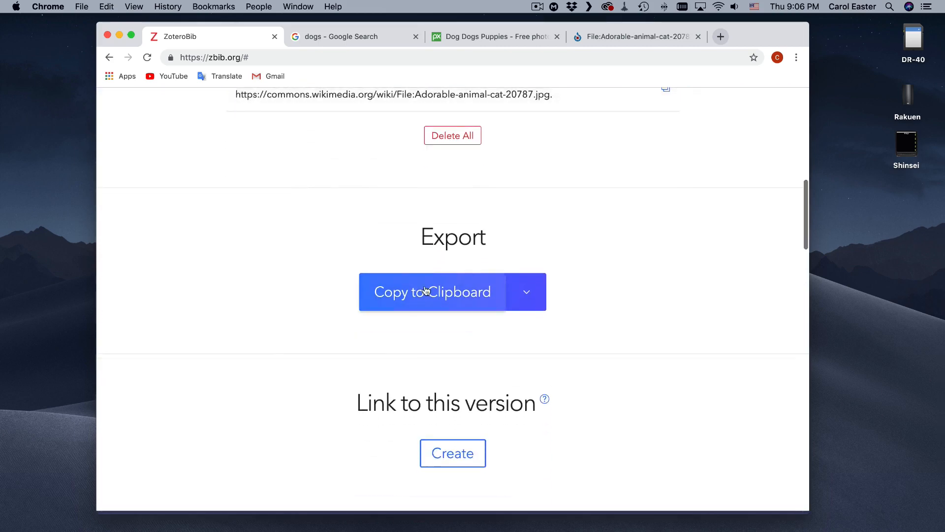
pyautogui.click(456, 299)
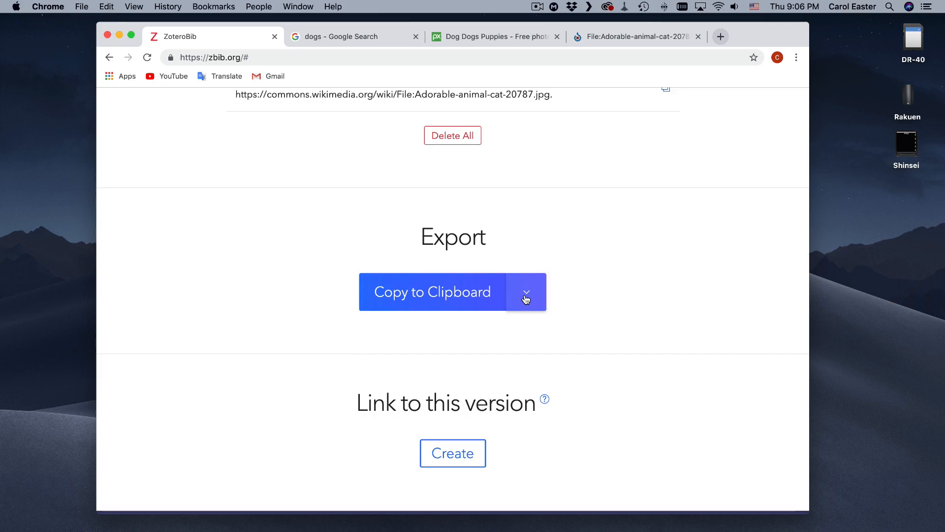
pyautogui.scroll(-3, 526, 299)
pyautogui.scroll(10, 526, 298)
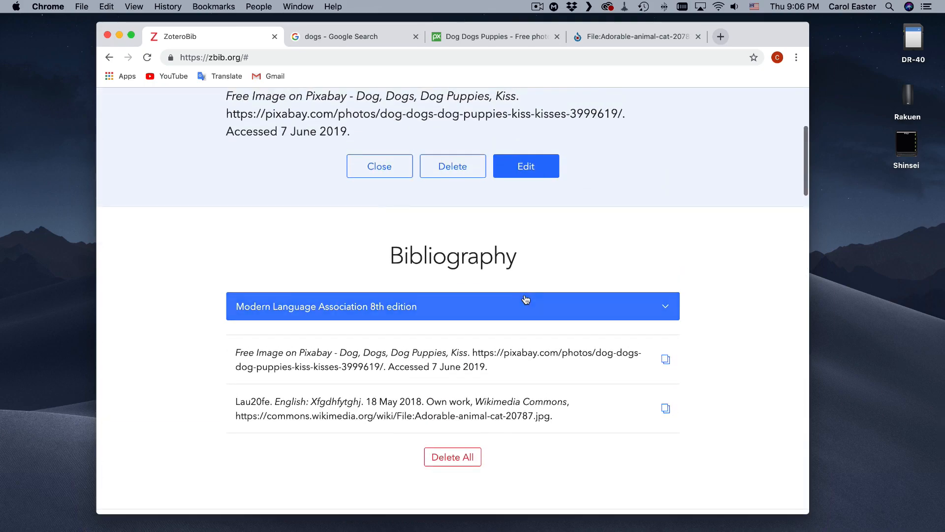
pyautogui.scroll(-2, 526, 299)
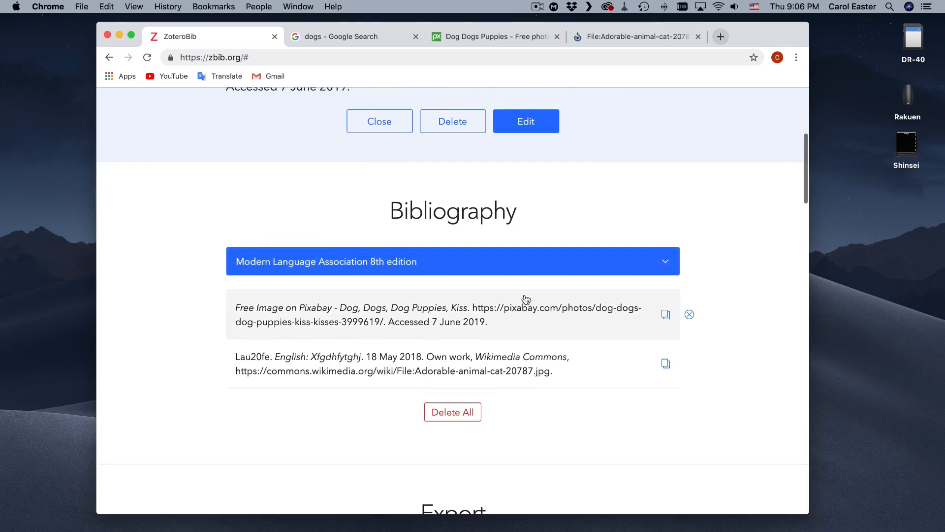
pyautogui.scroll(1, 526, 298)
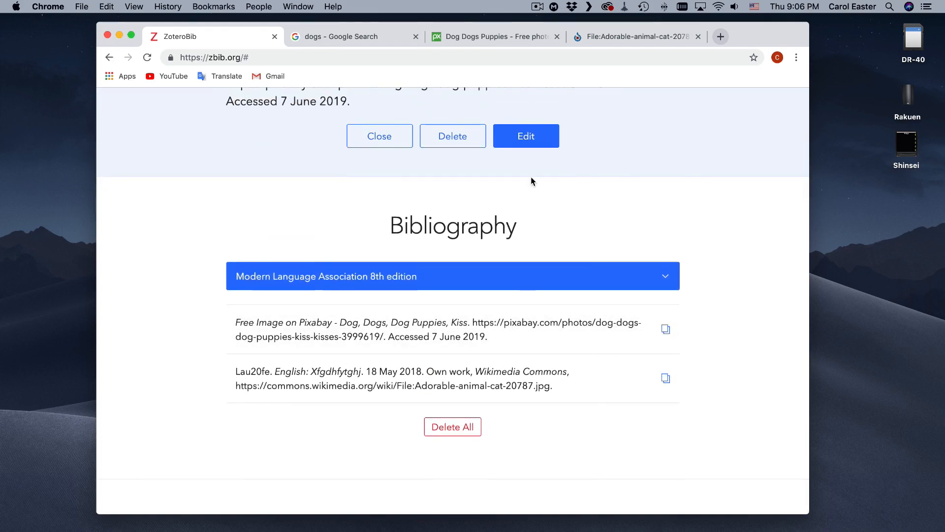
pyautogui.scroll(10, 527, 185)
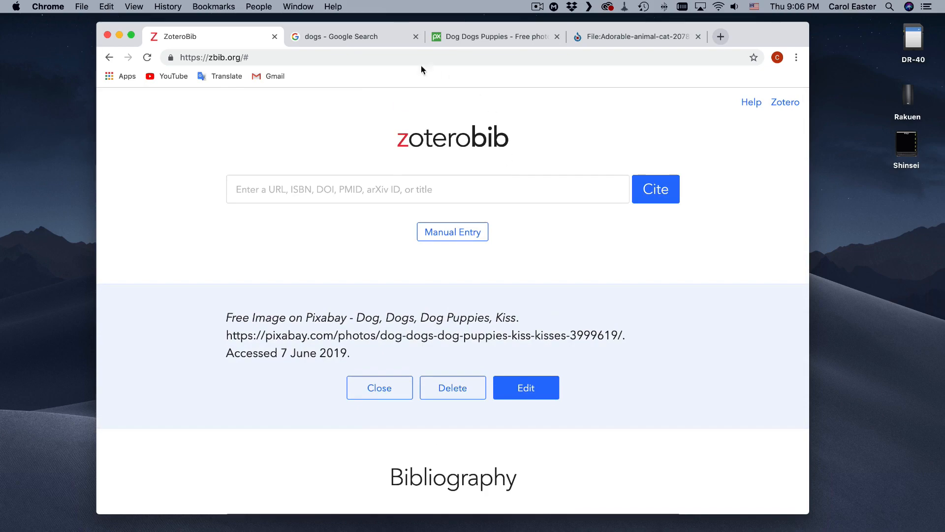